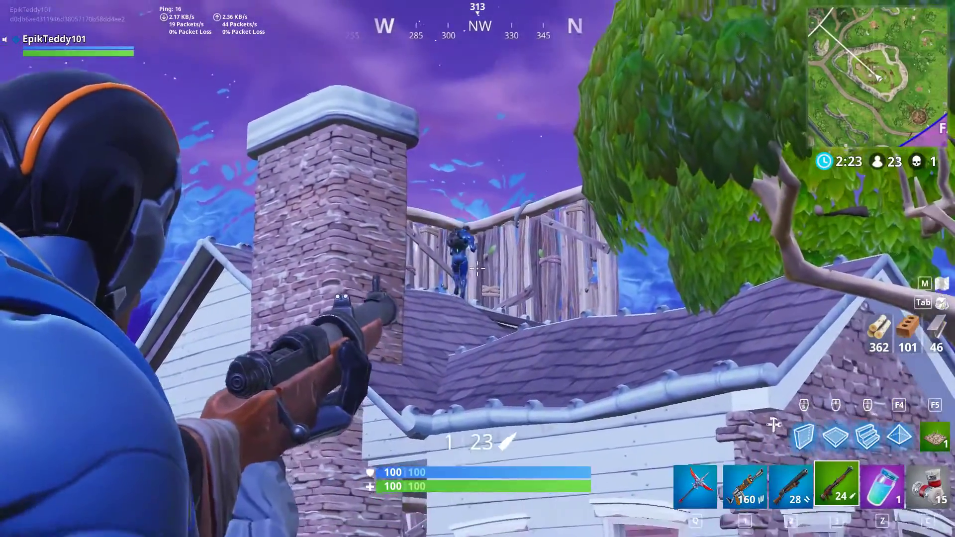
Step: Line up on enemies, then push into the house and eliminate the opponent inside with the shotgun
key("a")
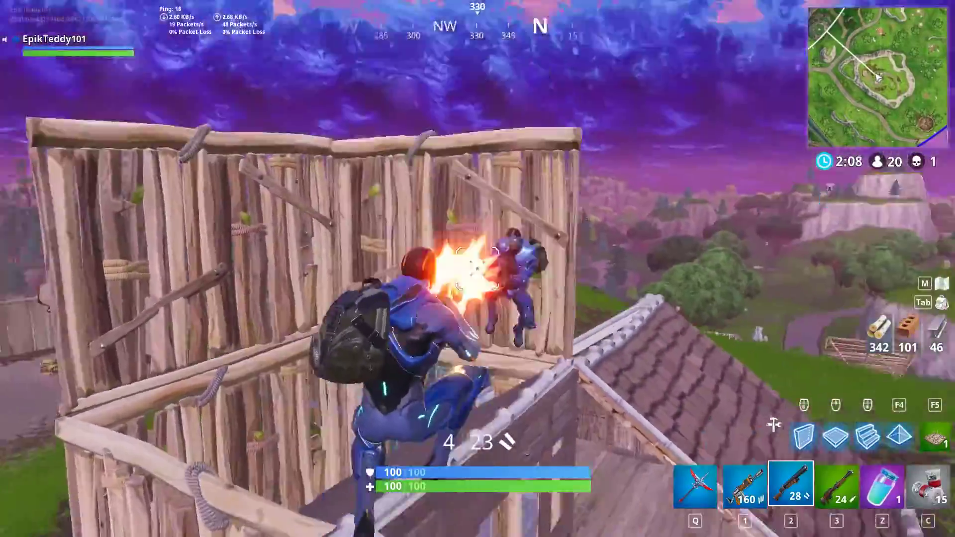
key("w")
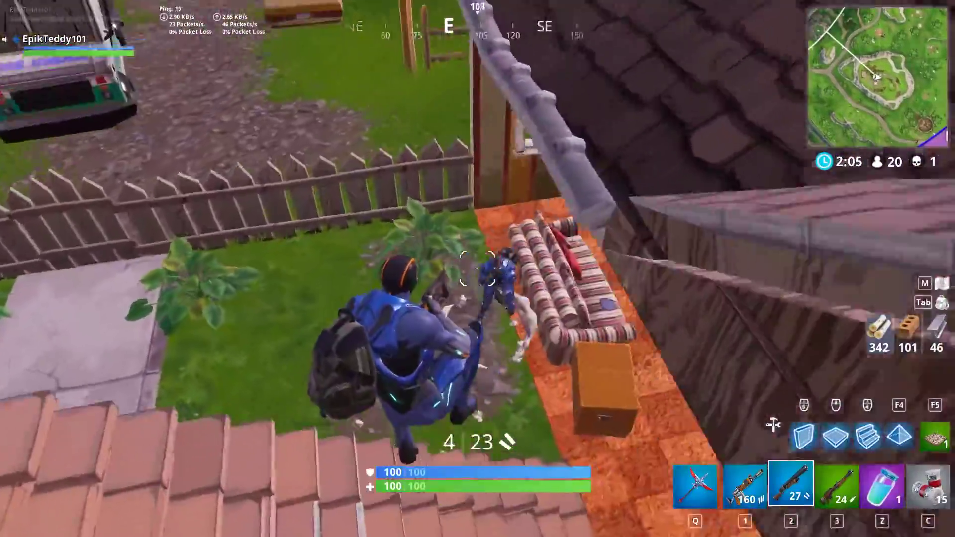
left_click(477, 269)
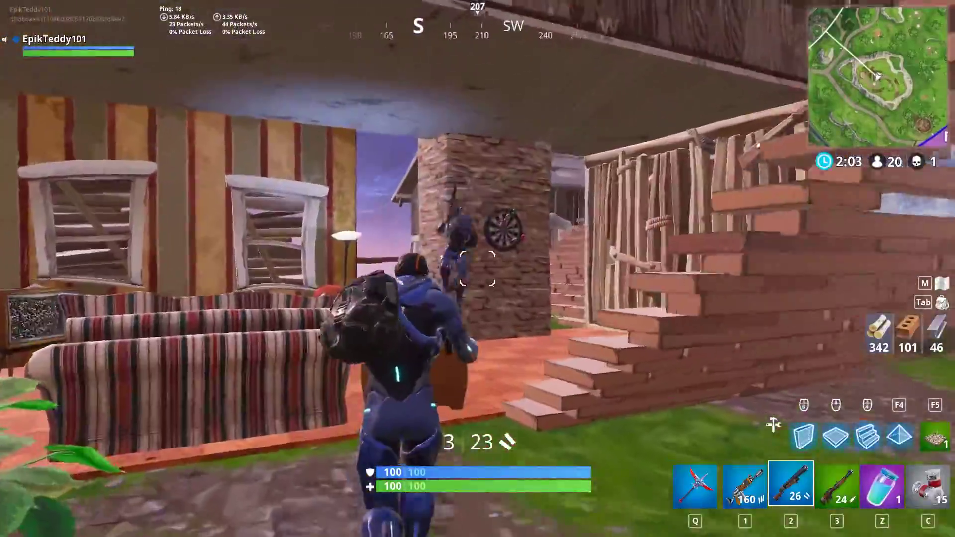
key("w")
left_click(478, 269)
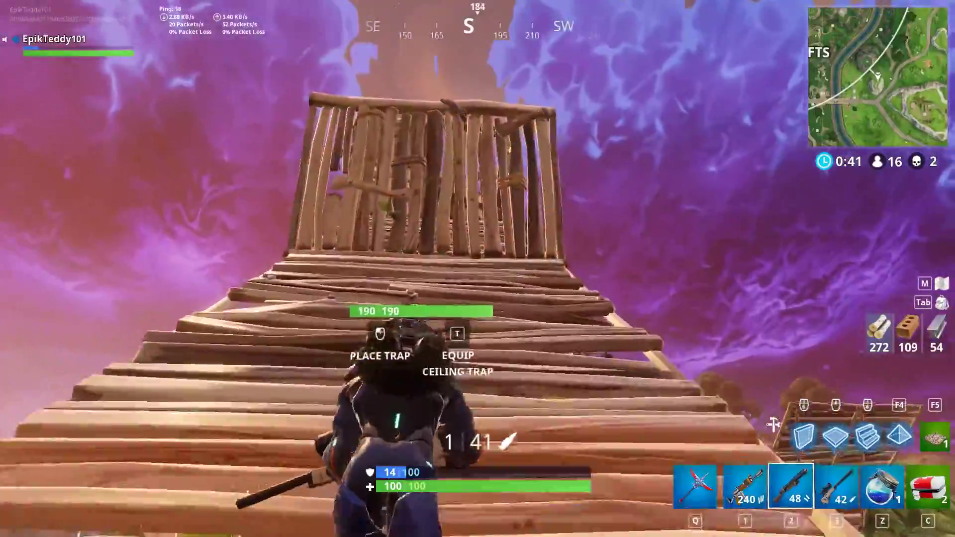
Step: Climb the wooden ramps around the tower and eliminate the nearby opponent for the third kill
key("w")
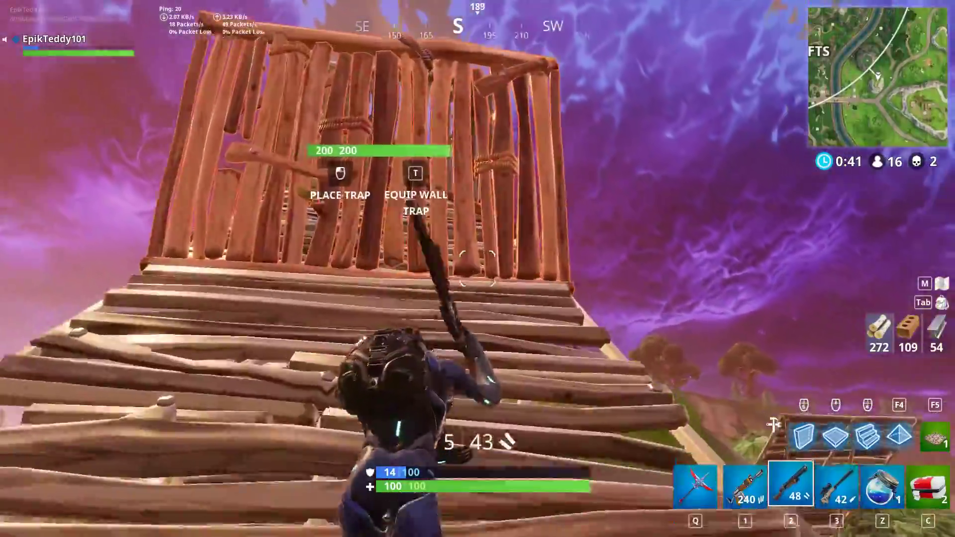
key("w")
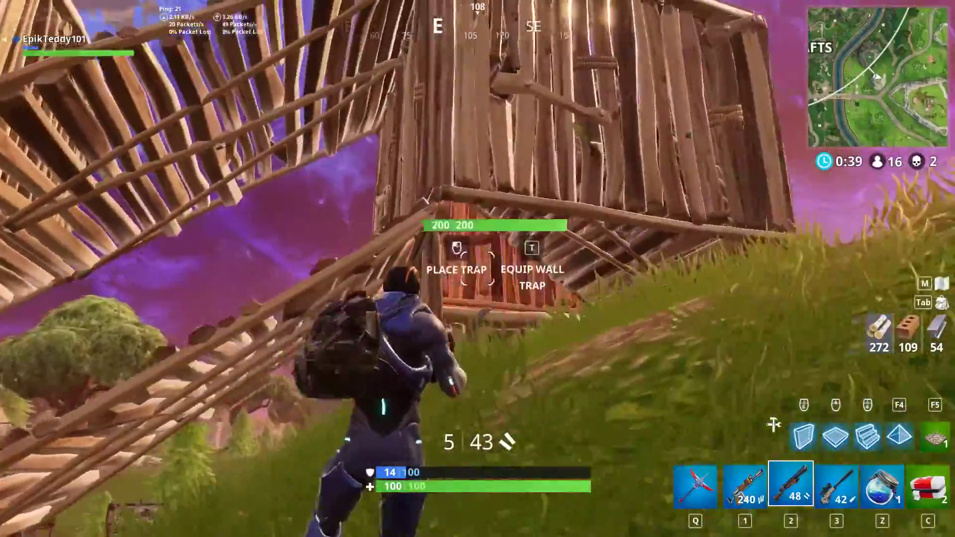
key("w")
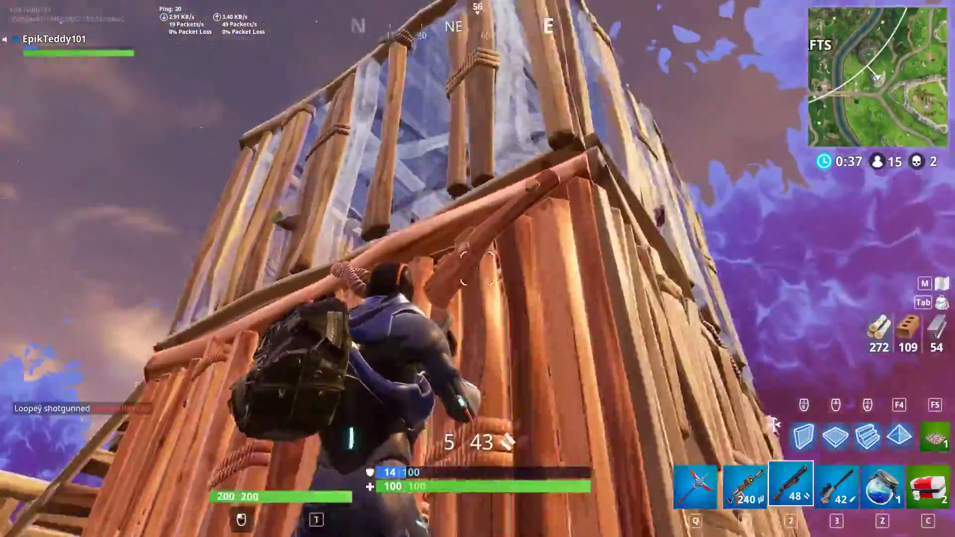
key("w")
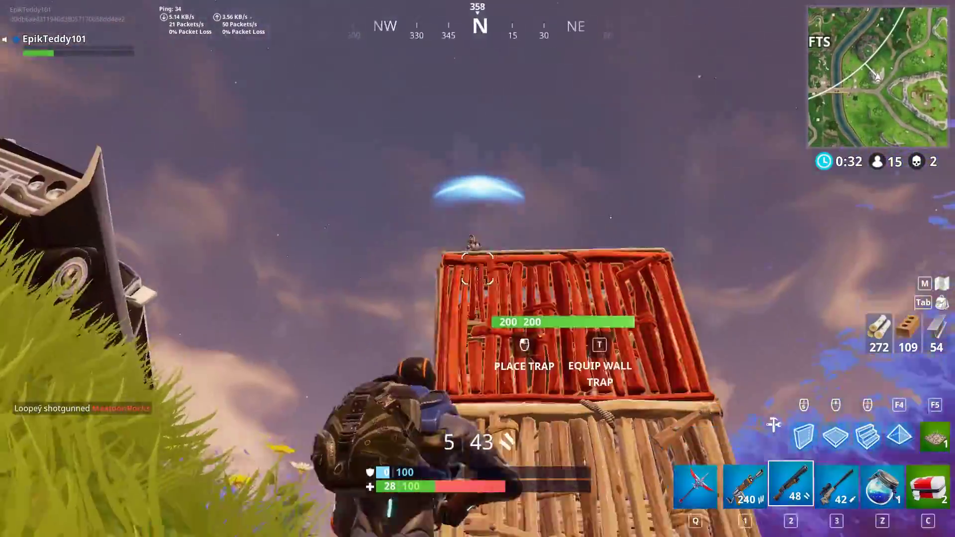
left_click(477, 268)
key("w")
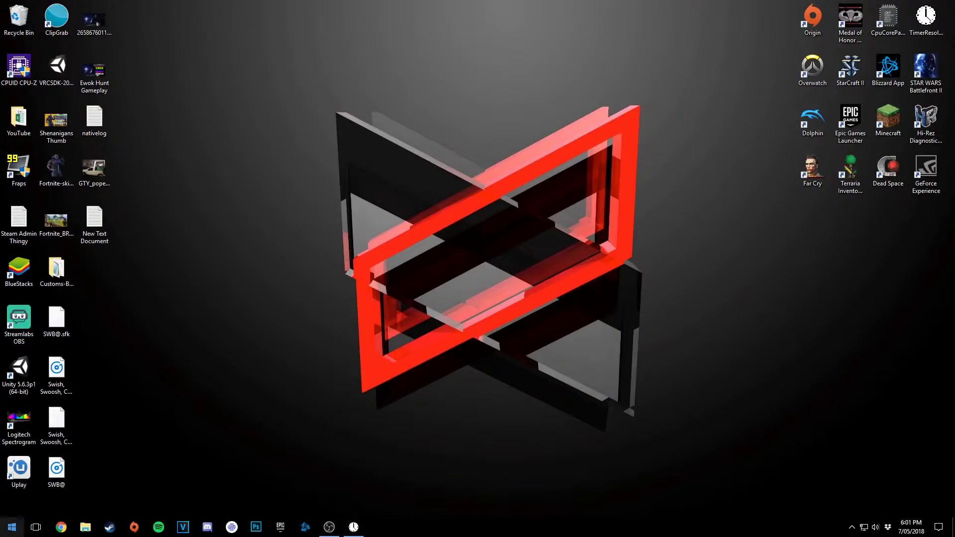
Step: Launch Control Panel from the Start search by typing 'control'
key("super")
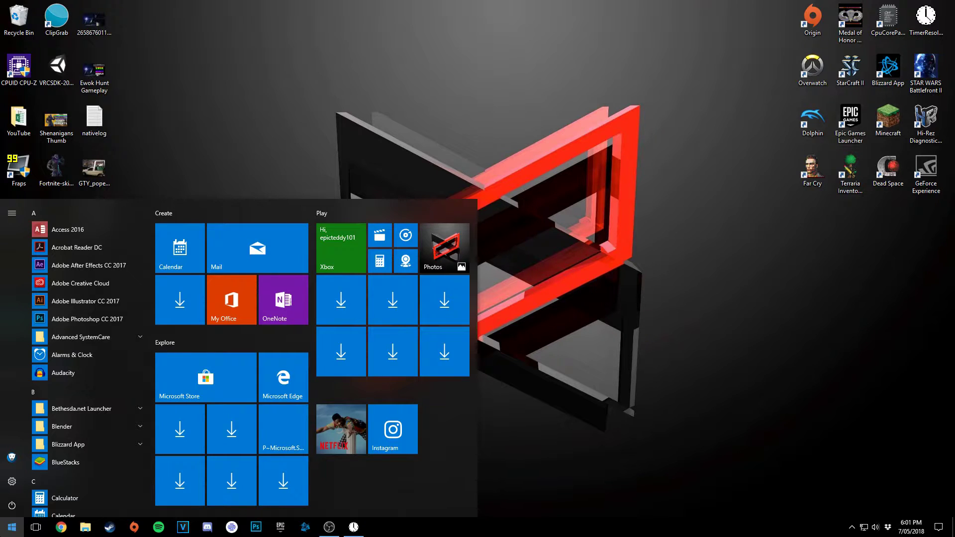
type("control")
key("Return")
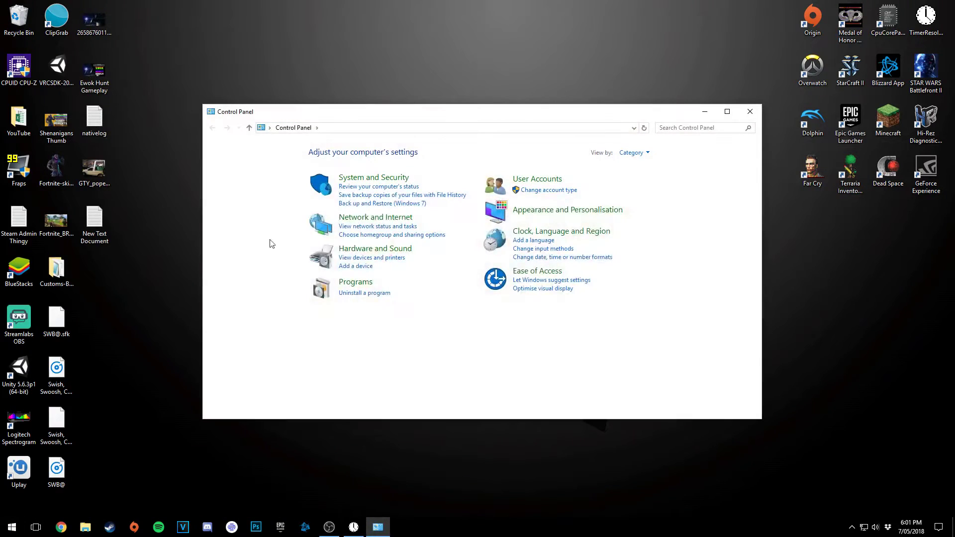
Step: Go through Network and Sharing Centre to the adapter list and open the Ethernet context menu
left_click(385, 221)
left_click(381, 152)
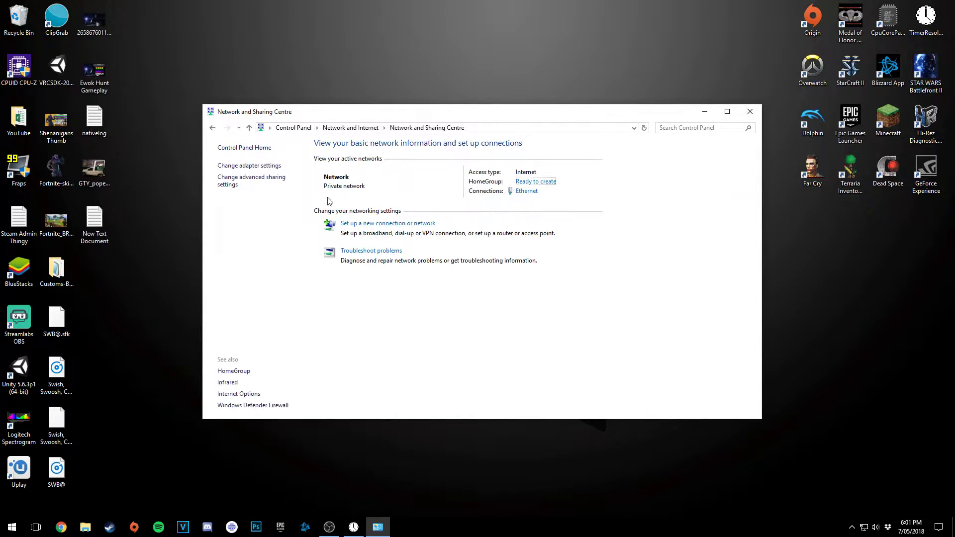
left_click(266, 165)
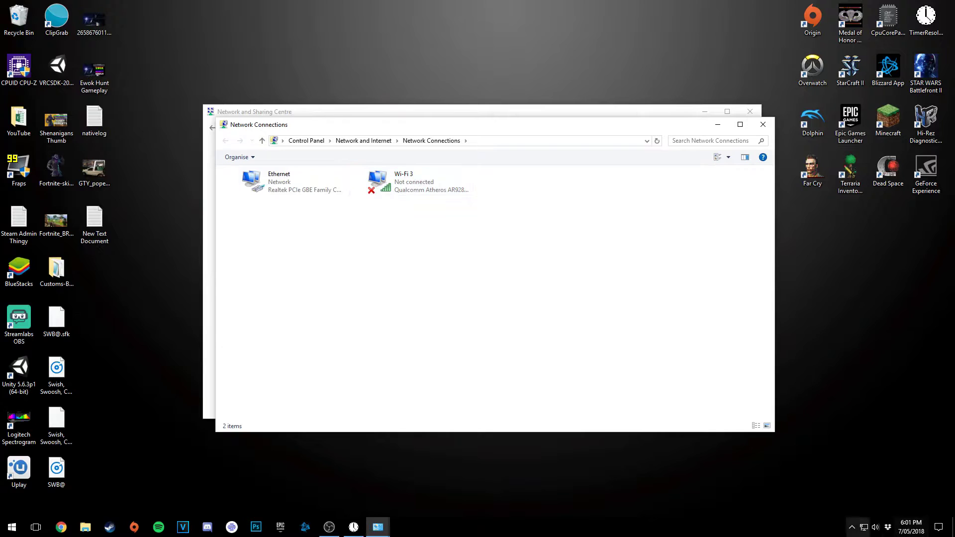
left_click(862, 531)
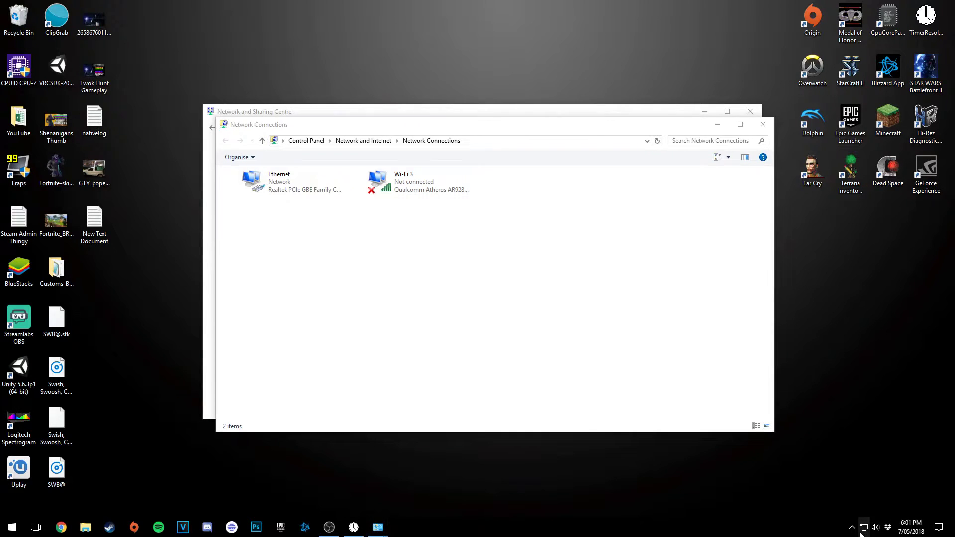
left_click(565, 366)
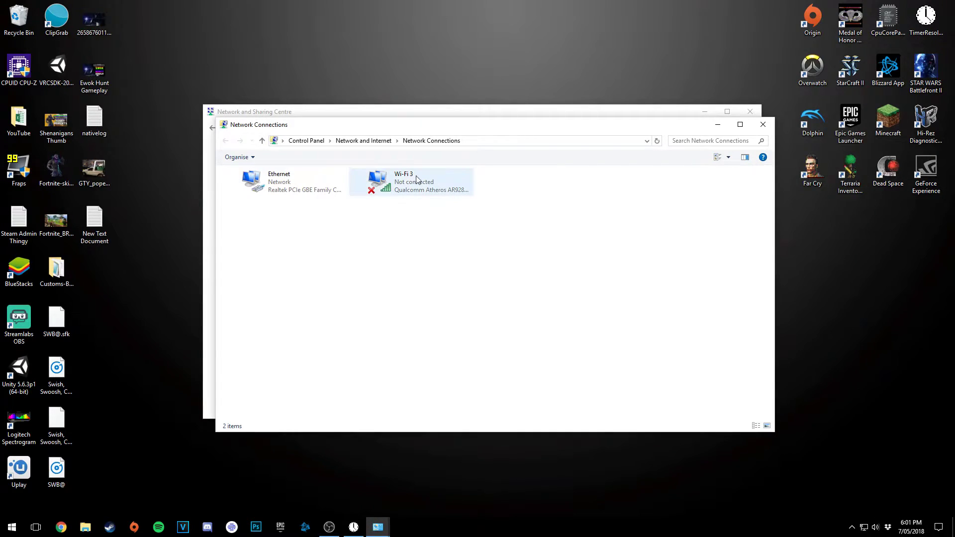
right_click(277, 193)
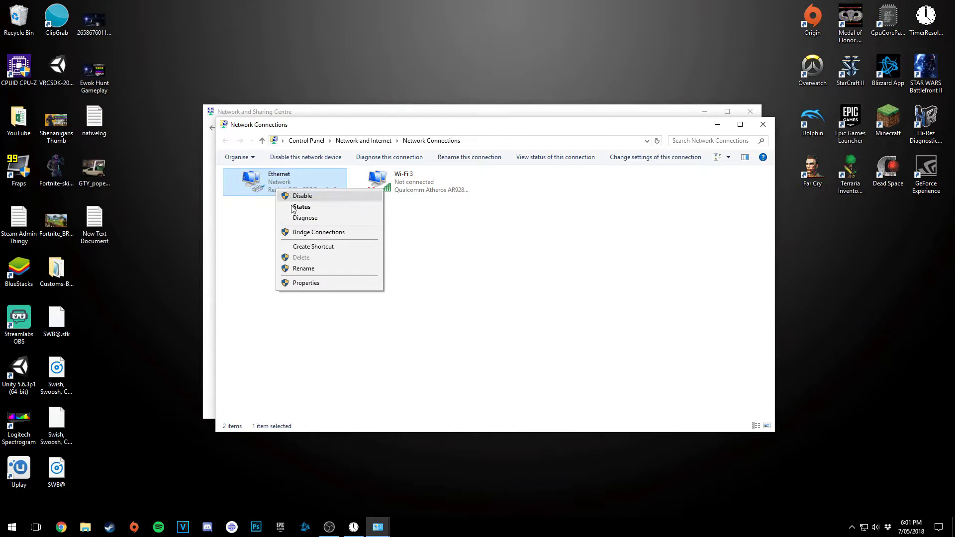
Step: Open Ethernet Properties and the Internet Protocol Version 4 (TCP/IPv4) settings
left_click(319, 282)
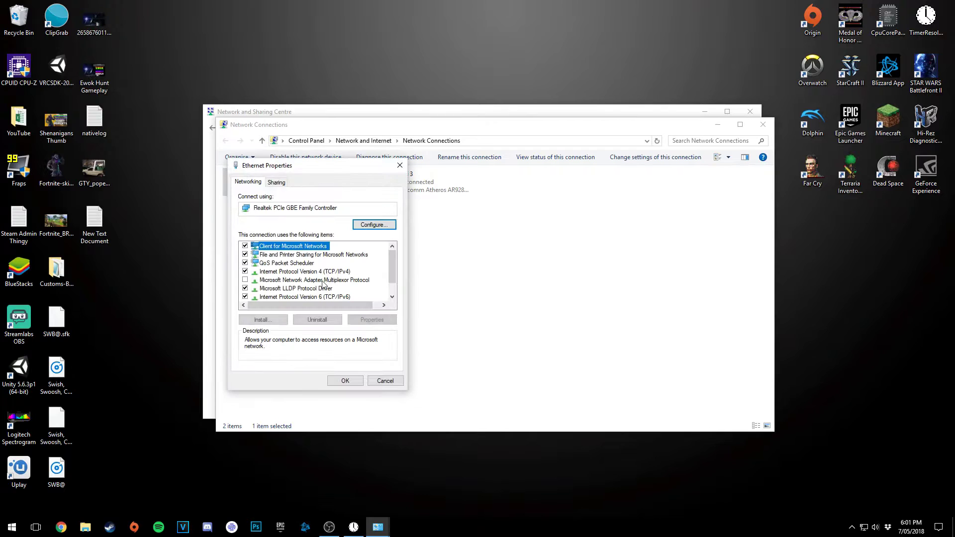
left_click(291, 271)
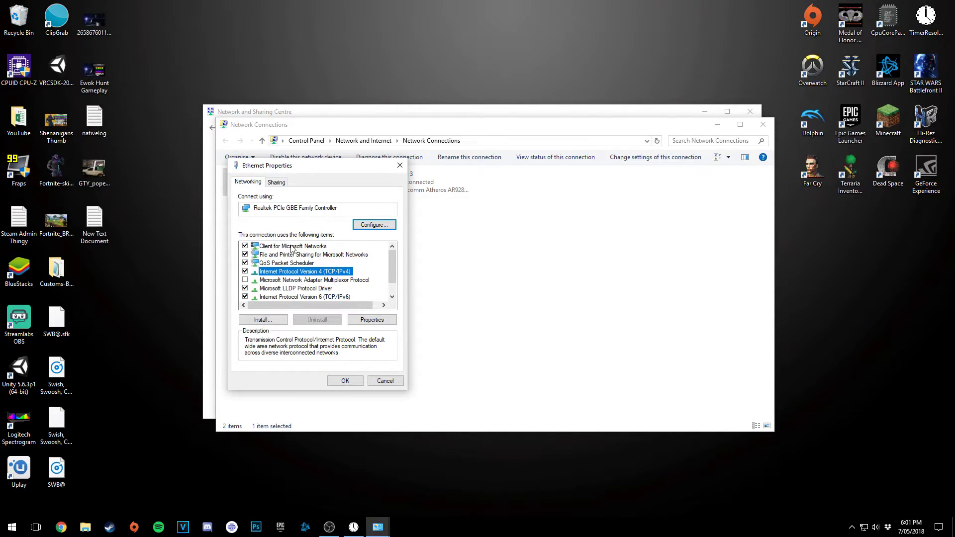
double_click(290, 273)
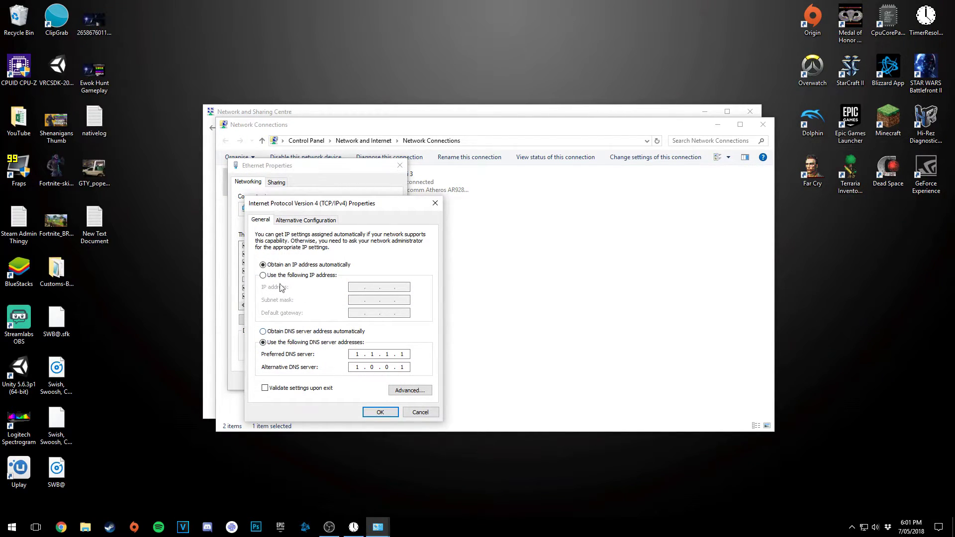
Step: Switch to manual DNS, enter 1.1.1.1 preferred and 1.0.0.1 alternative, and confirm with OK
left_click(289, 331)
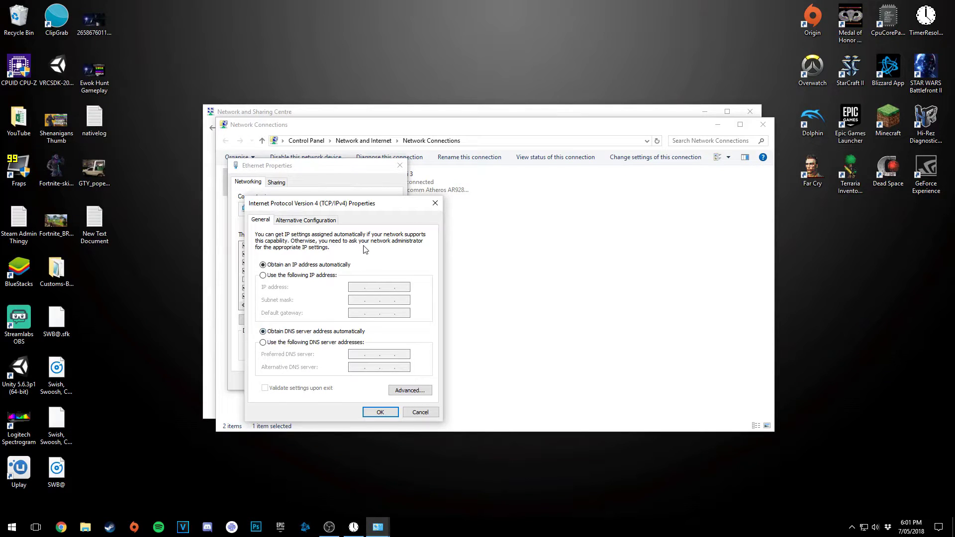
left_click(263, 342)
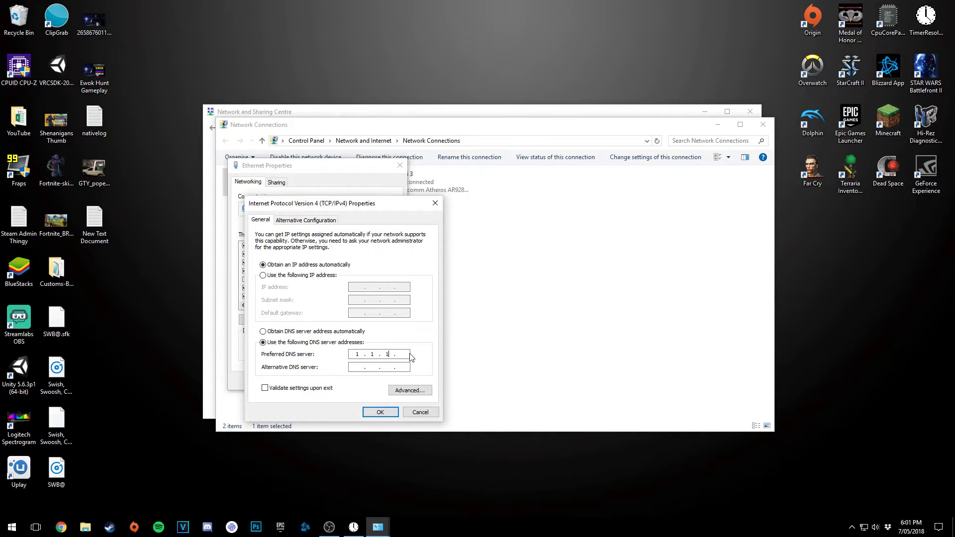
type("1.0.0.1")
left_click(379, 412)
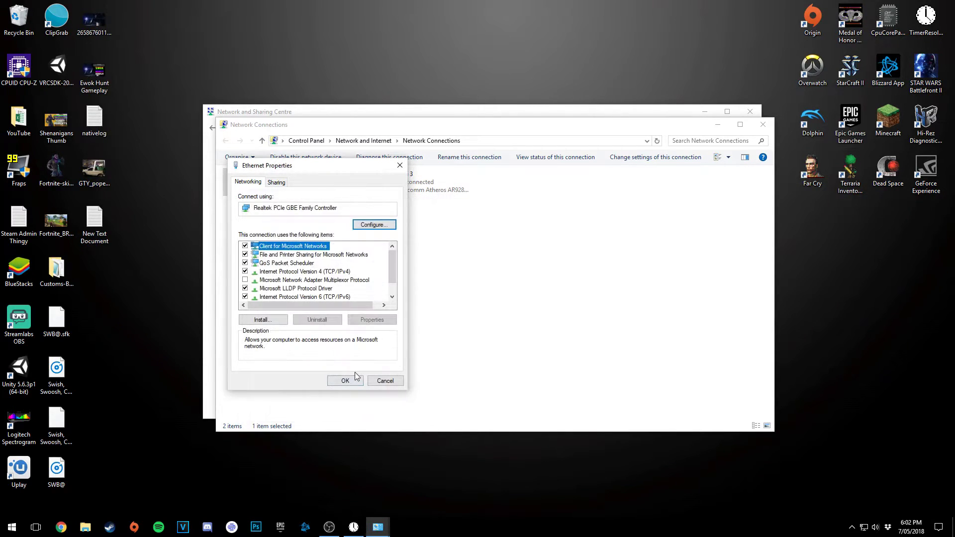
left_click(346, 380)
Step: Close the Network Connections and Network and Sharing Centre windows
left_click(761, 125)
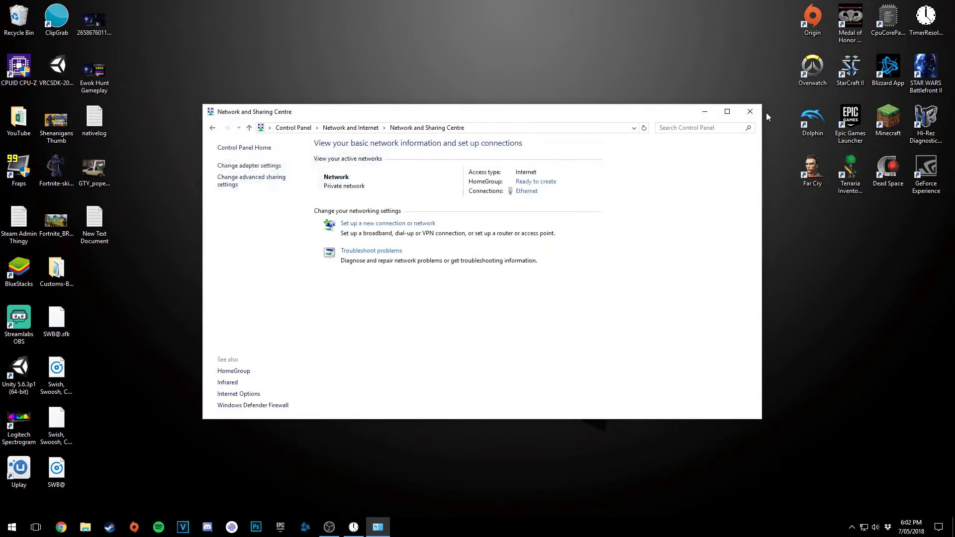
left_click(747, 118)
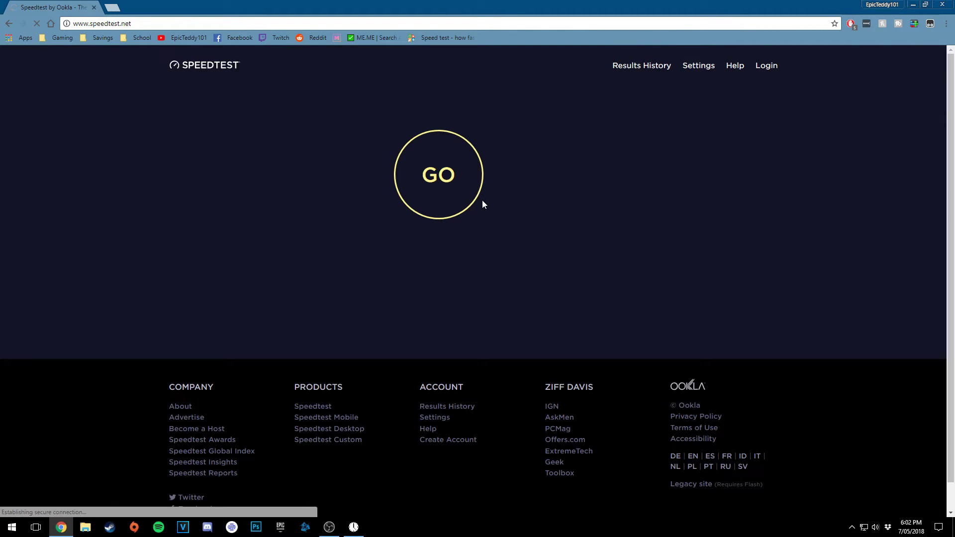
Step: Run the speed test with GO, getting 11 ms ping and 28.27 Mbps download
left_click(423, 169)
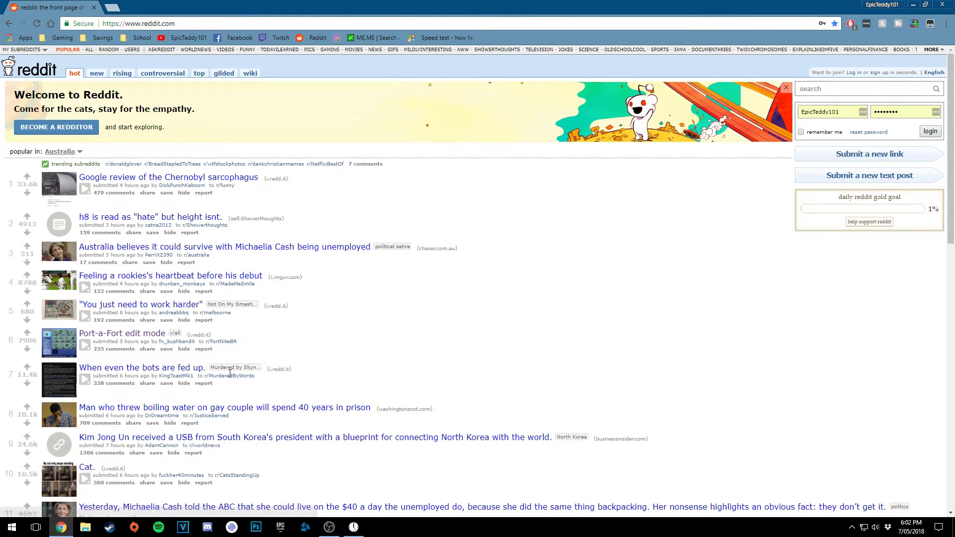
Step: Scroll Reddit, load Twitch from the bookmark bar, then open a New Tab and close Twitch
scroll(224, 383, "down", 3)
scroll(225, 383, "down", 2)
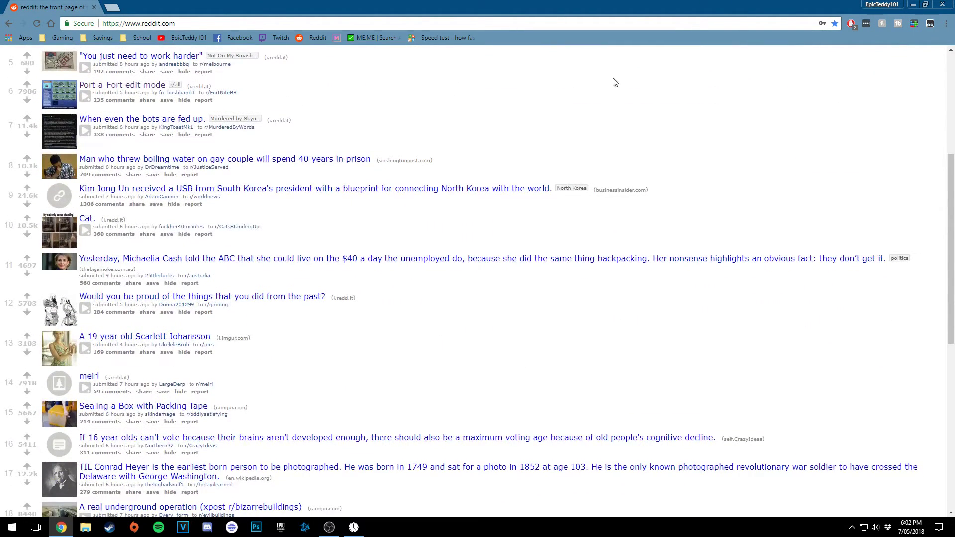
left_click(283, 38)
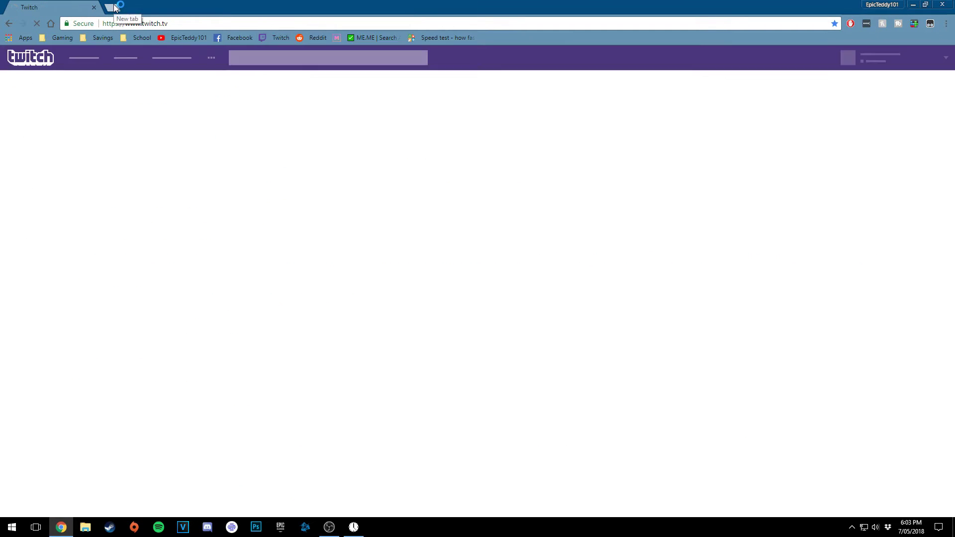
left_click(113, 7)
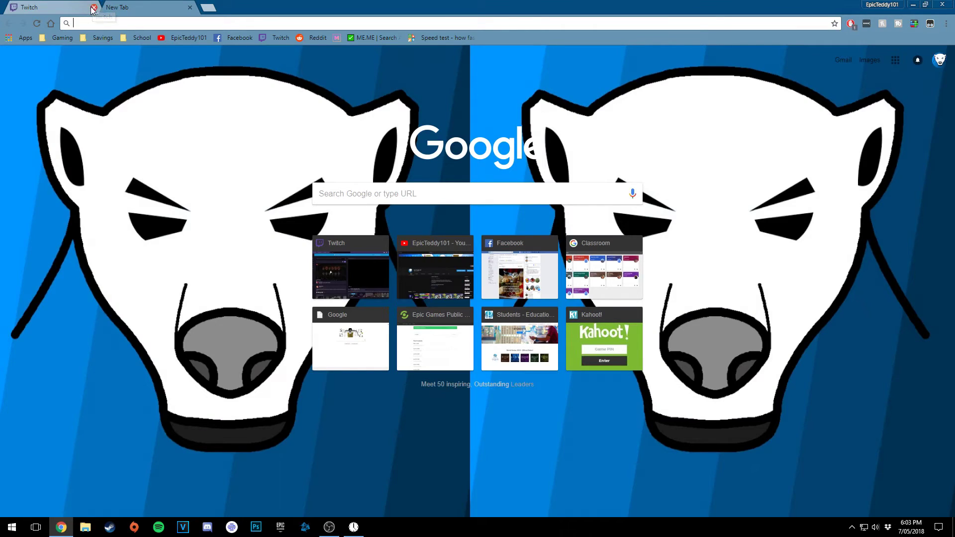
left_click(93, 6)
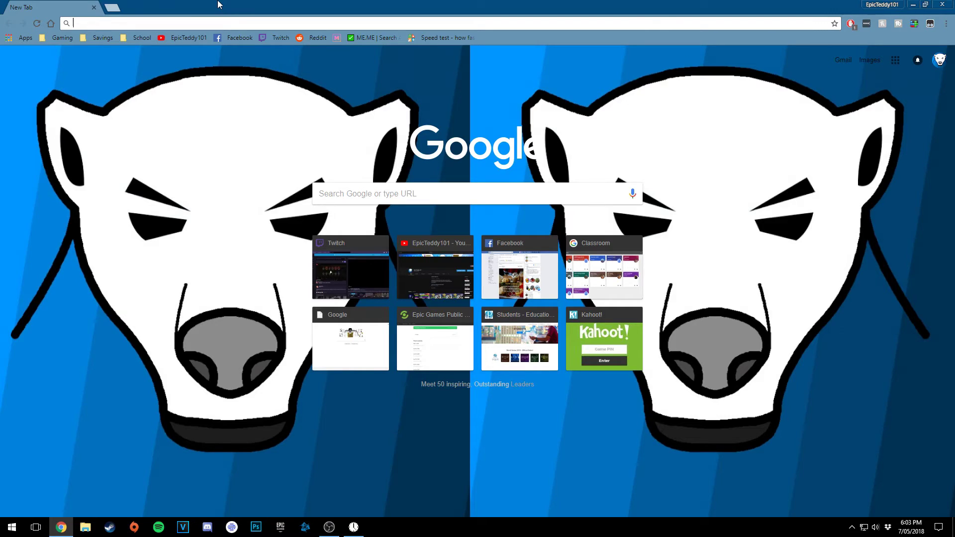